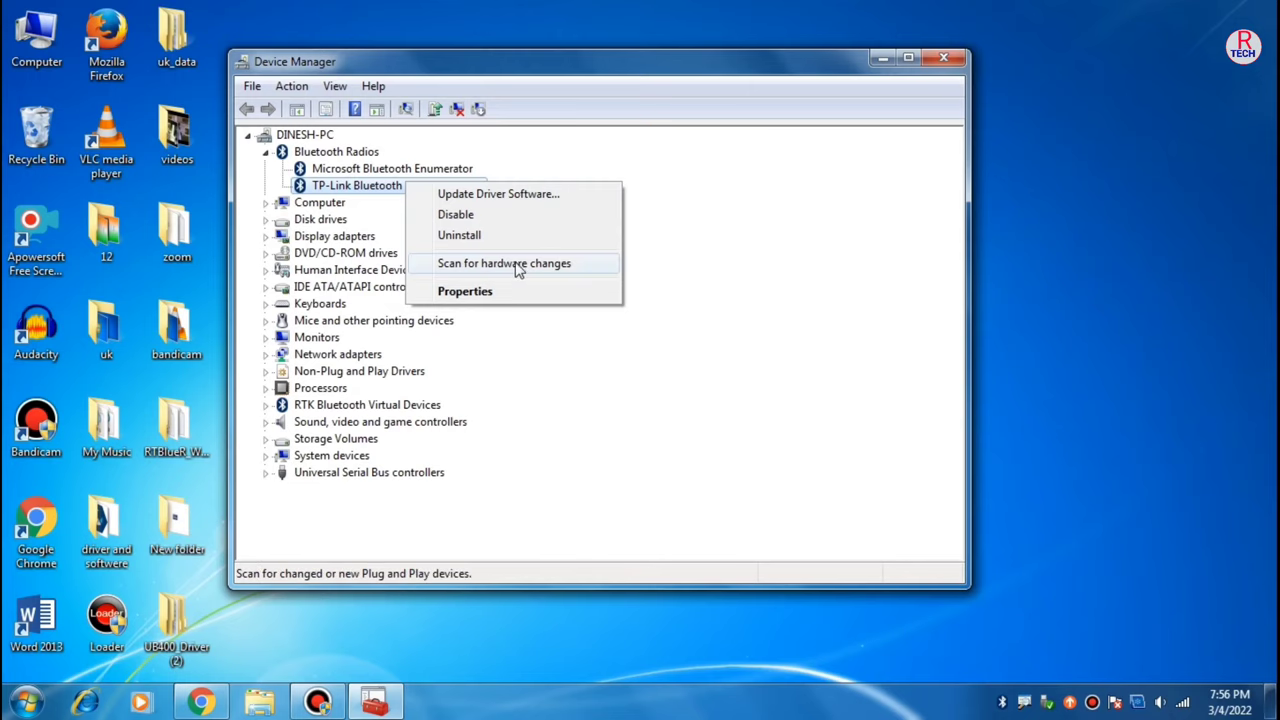
Step: Switch to Chrome, search Google for "lenovo support and services" and open the Lenovo Support Services result
{"action": "left_click", "coordinate": [201, 702]}
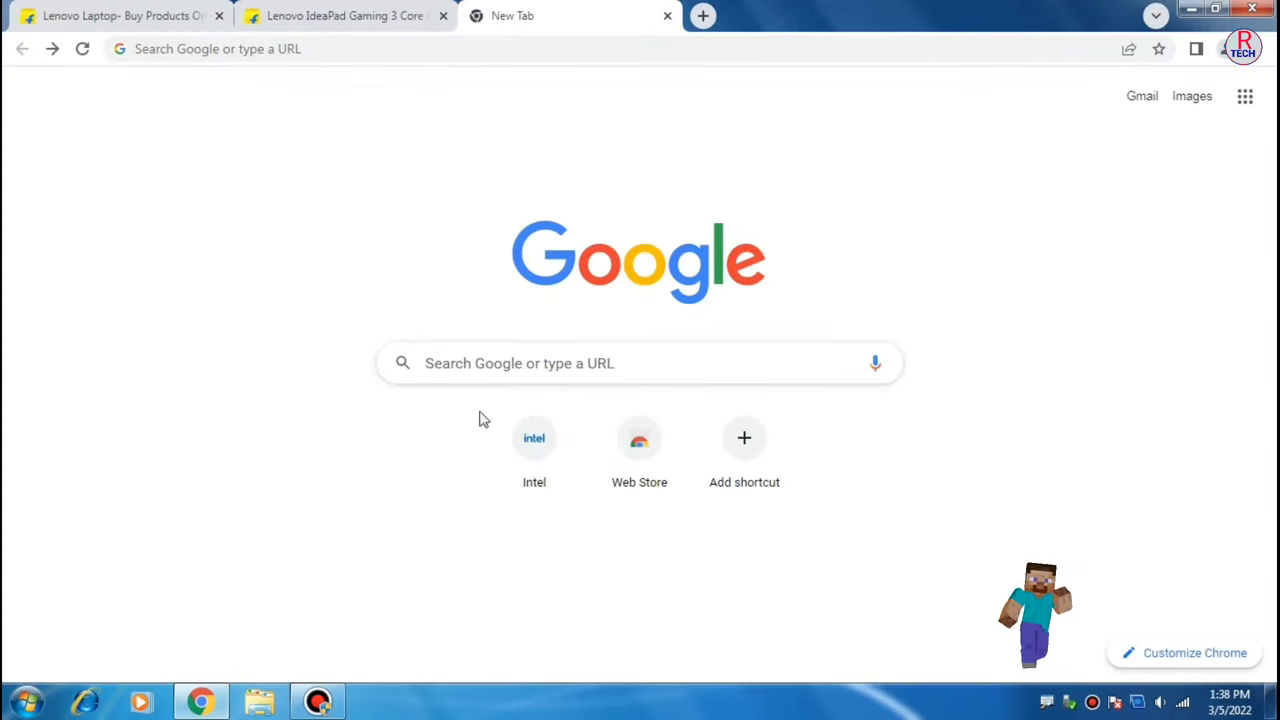
{"action": "left_click", "coordinate": [511, 362]}
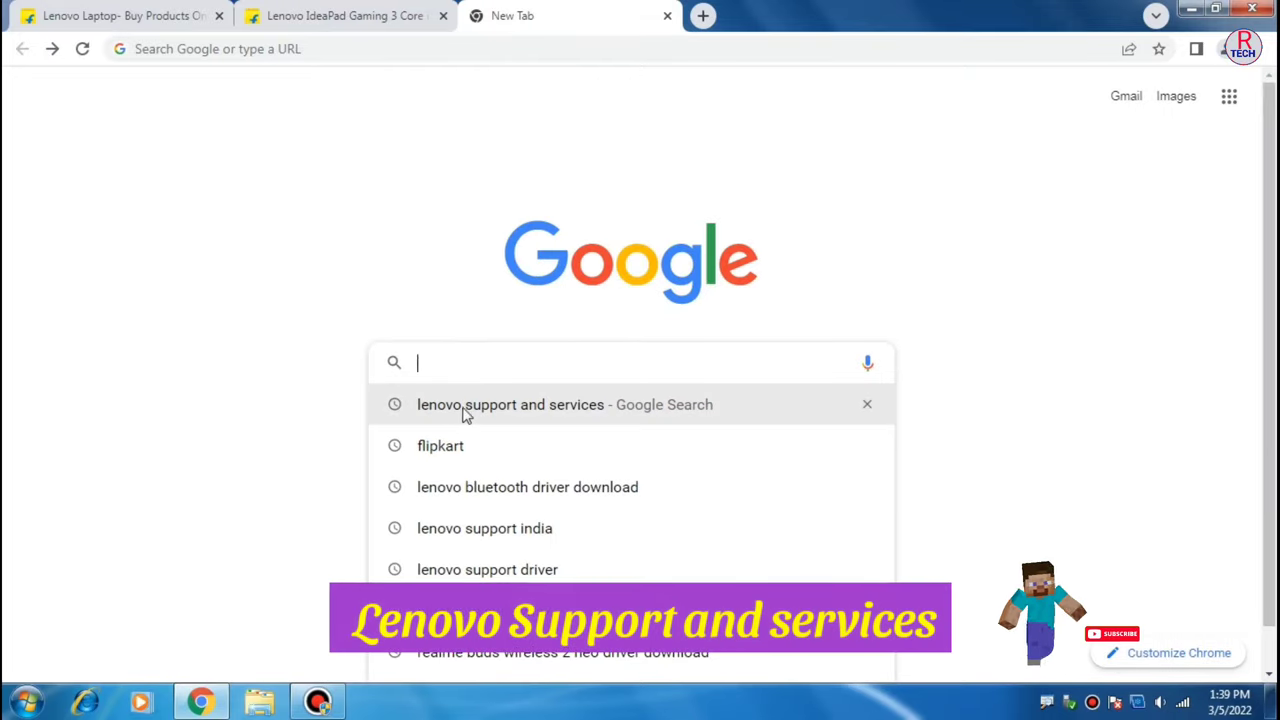
{"action": "left_click", "coordinate": [586, 410]}
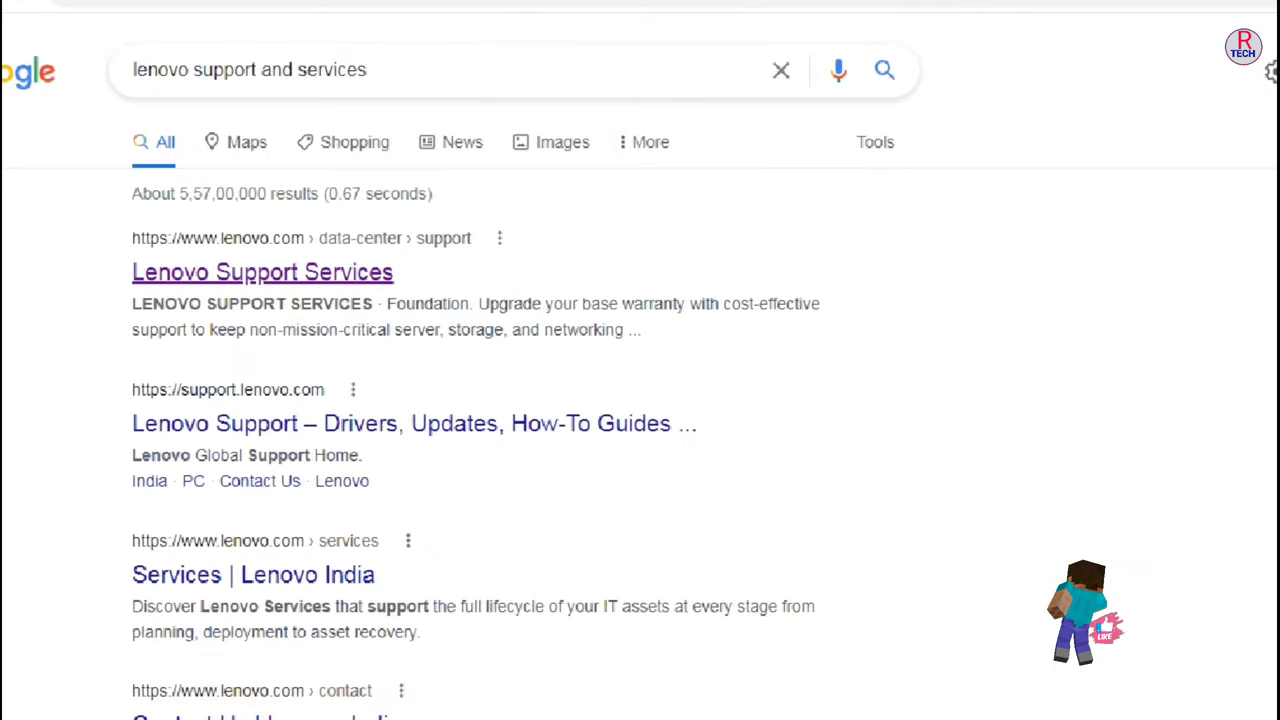
{"action": "left_click", "coordinate": [322, 274]}
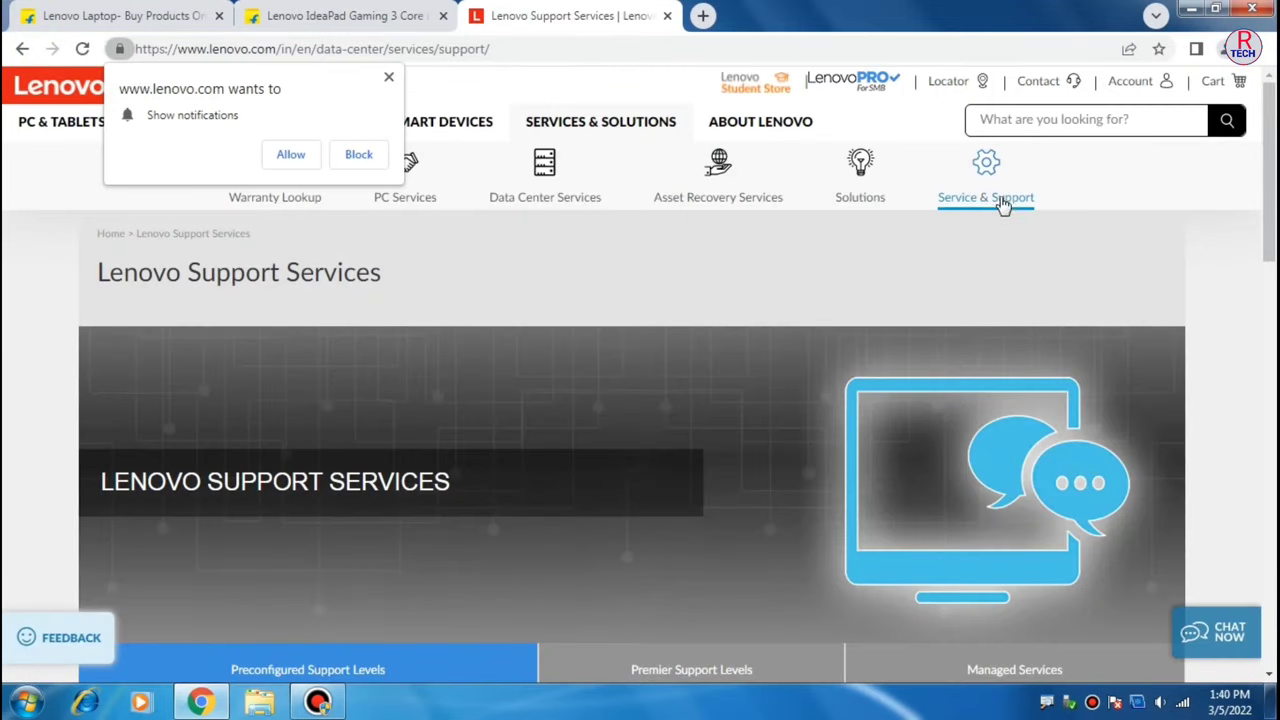
Step: Dismiss the feedback request and open Driver Download & Software update under Service & Support
{"action": "mouse_move", "coordinate": [1003, 198]}
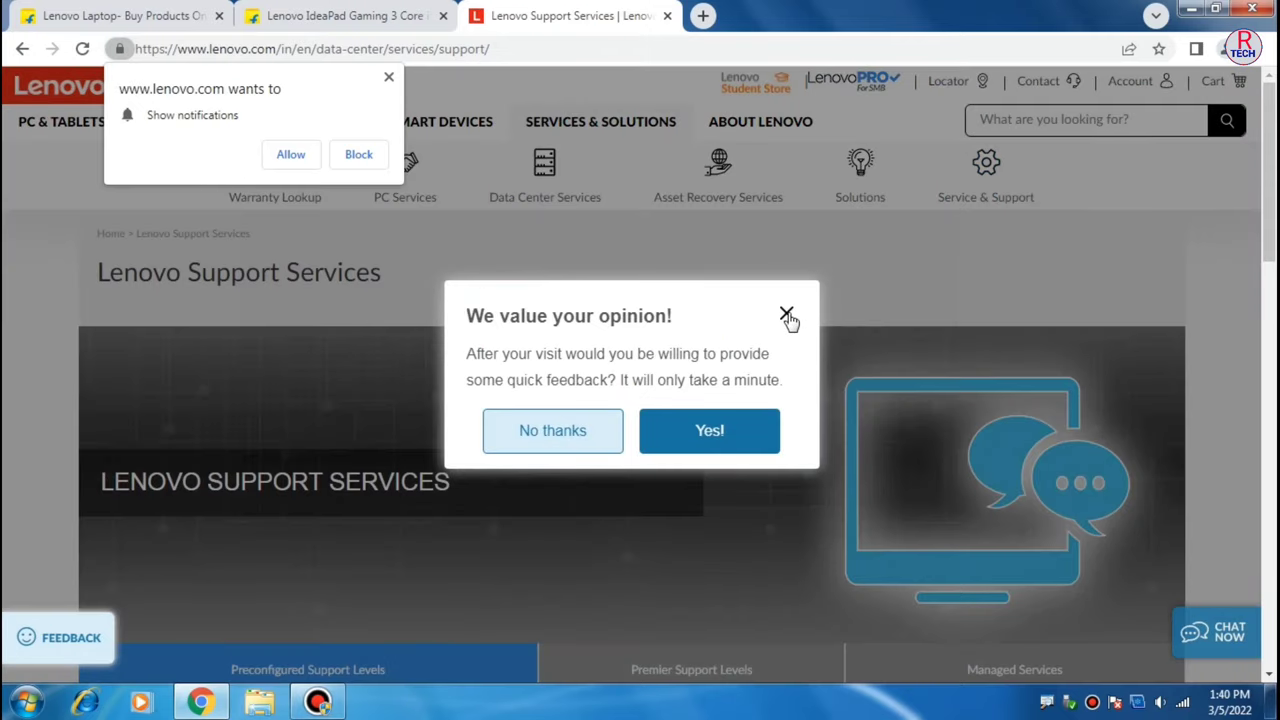
{"action": "left_click", "coordinate": [787, 315]}
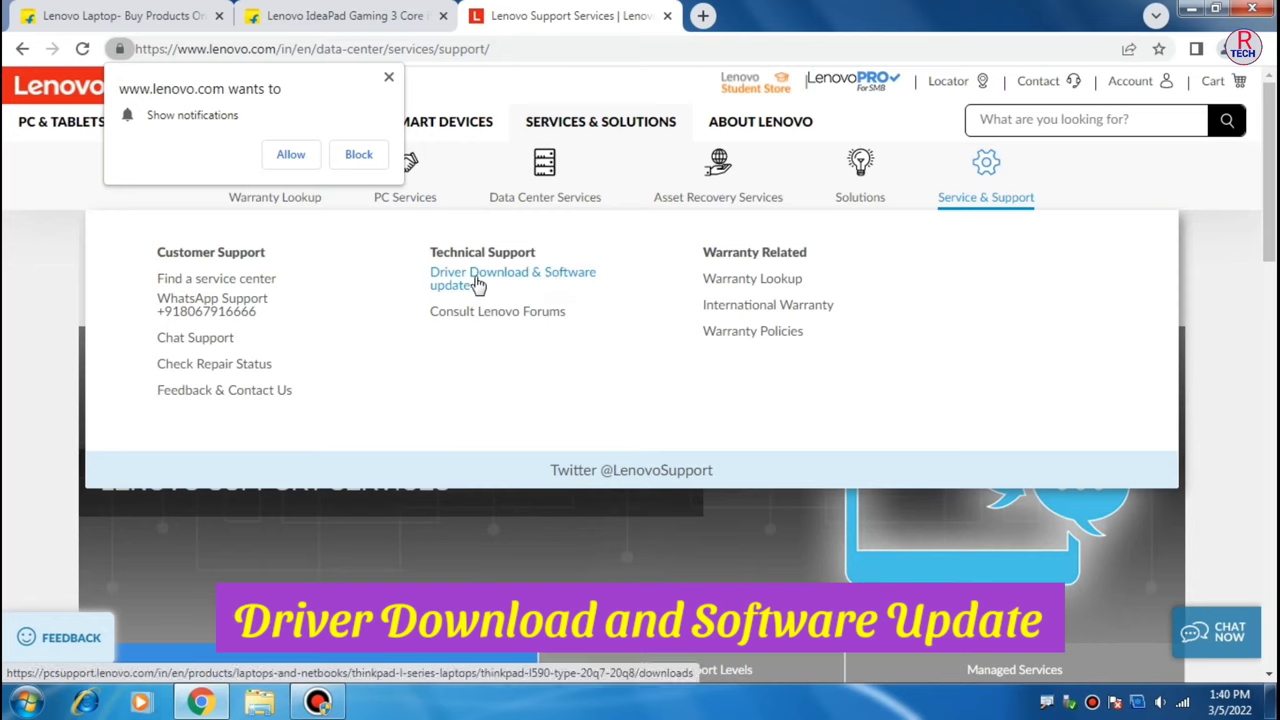
{"action": "left_click", "coordinate": [478, 285]}
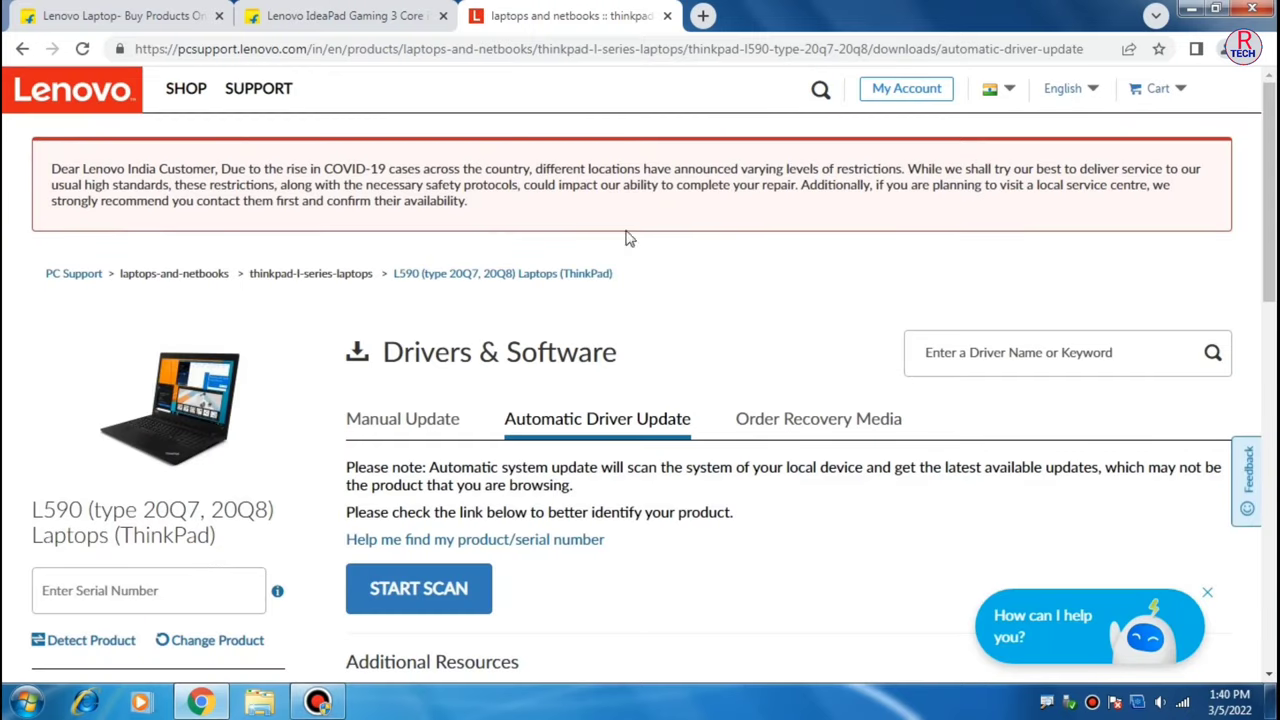
Step: Search PC Support for the model 15IHU6 and open the IdeaPad Gaming 3-15IHU6 product
{"action": "left_click", "coordinate": [819, 95]}
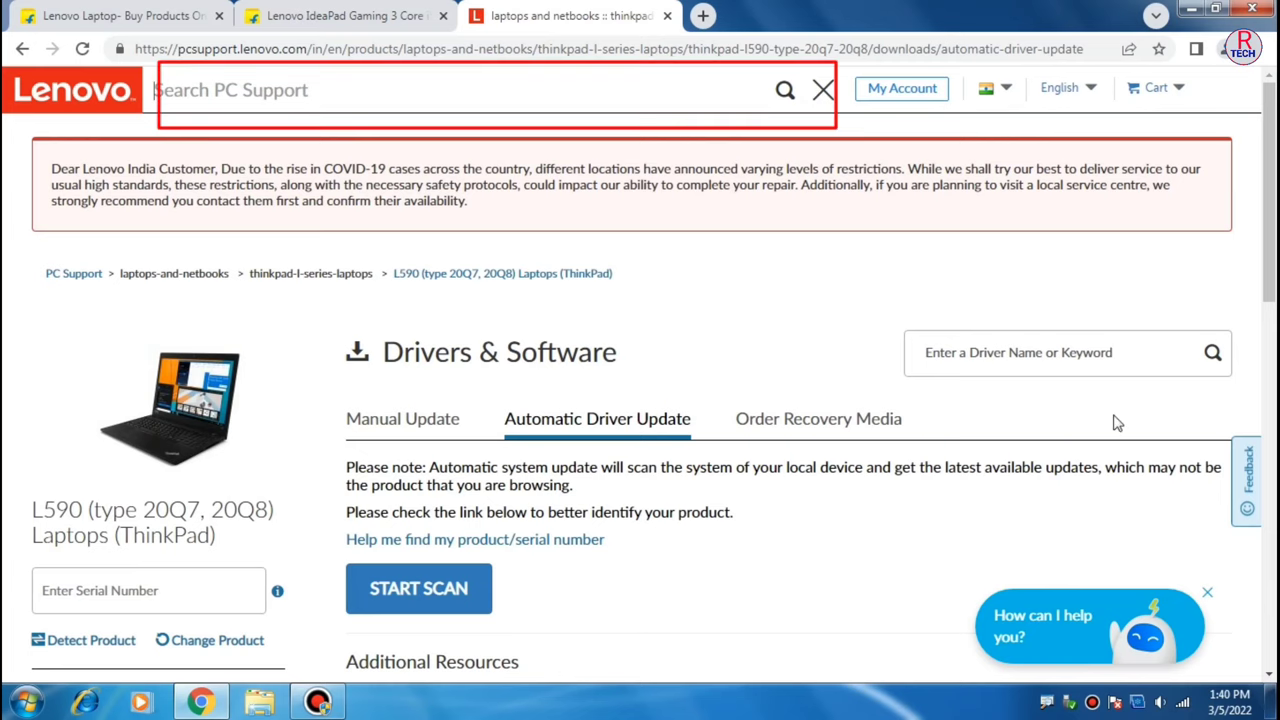
{"action": "right_click", "coordinate": [264, 94]}
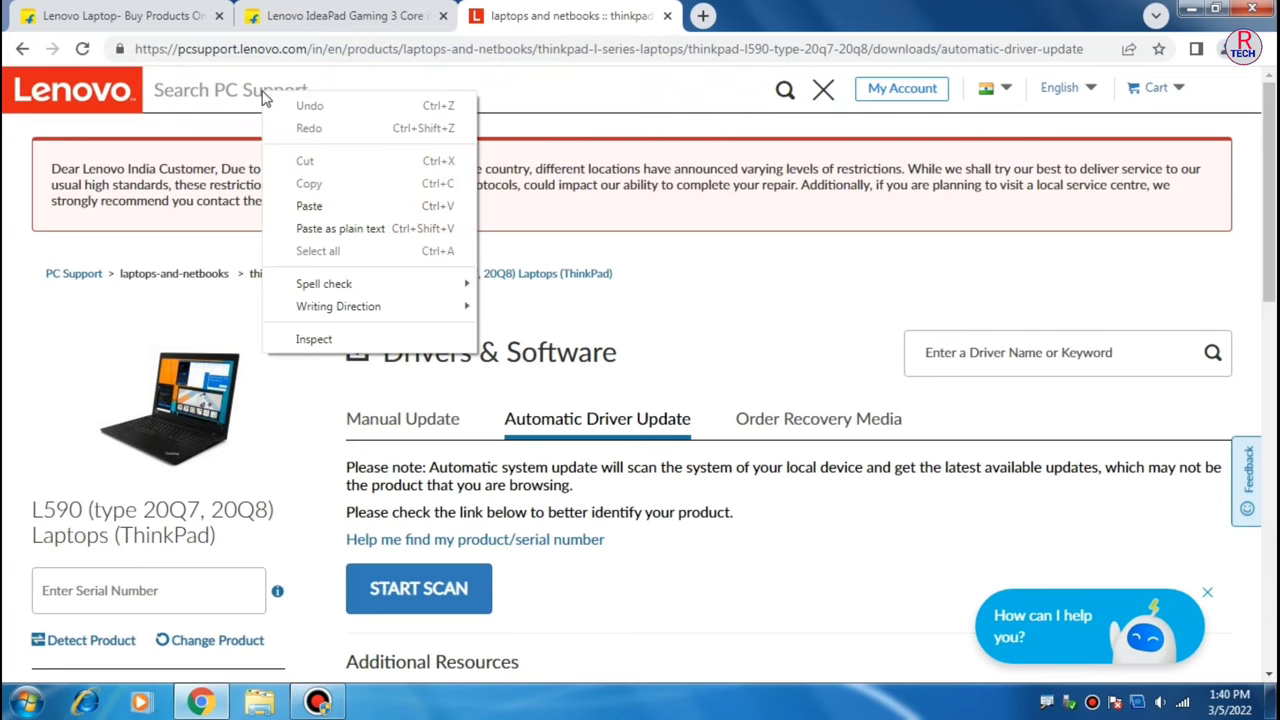
{"action": "left_click", "coordinate": [320, 206]}
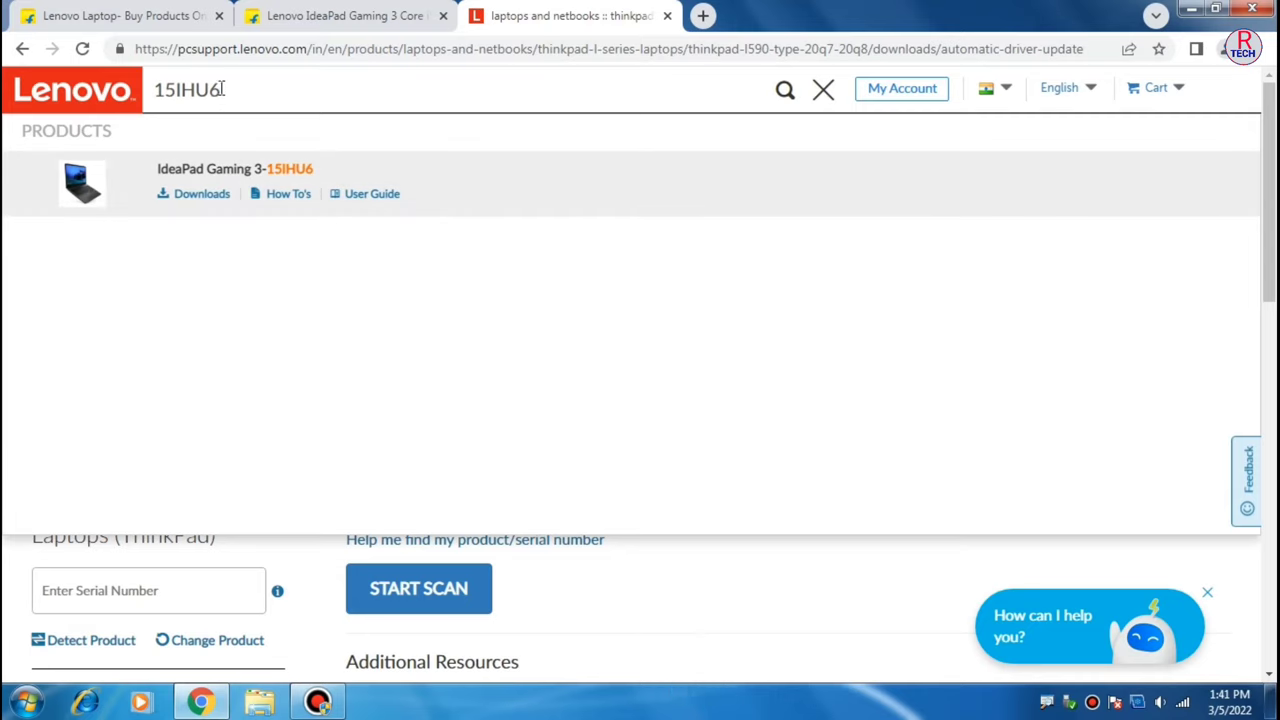
{"action": "left_click", "coordinate": [228, 170]}
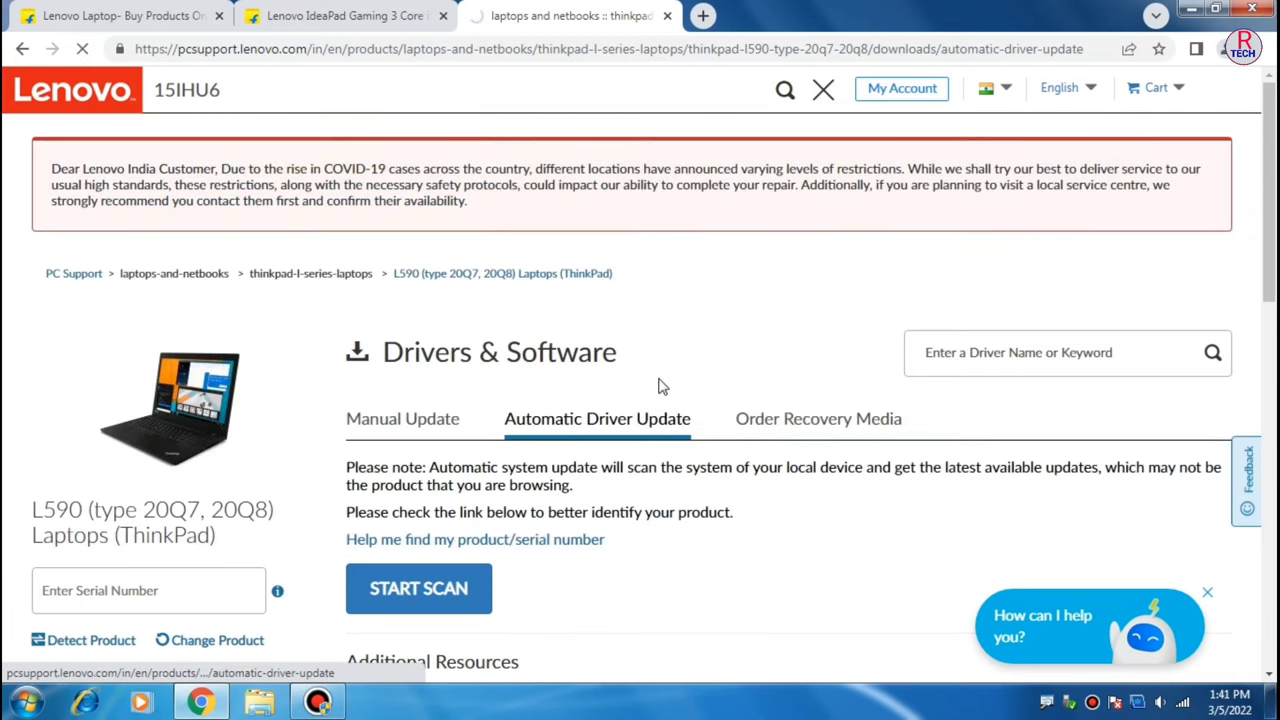
Step: Show the manual update drivers for the IdeaPad Gaming 3-15IHU6 and open the Bluetooth and Modem component
{"action": "scroll", "coordinate": [674, 350], "scroll_direction": "down", "scroll_amount": 2}
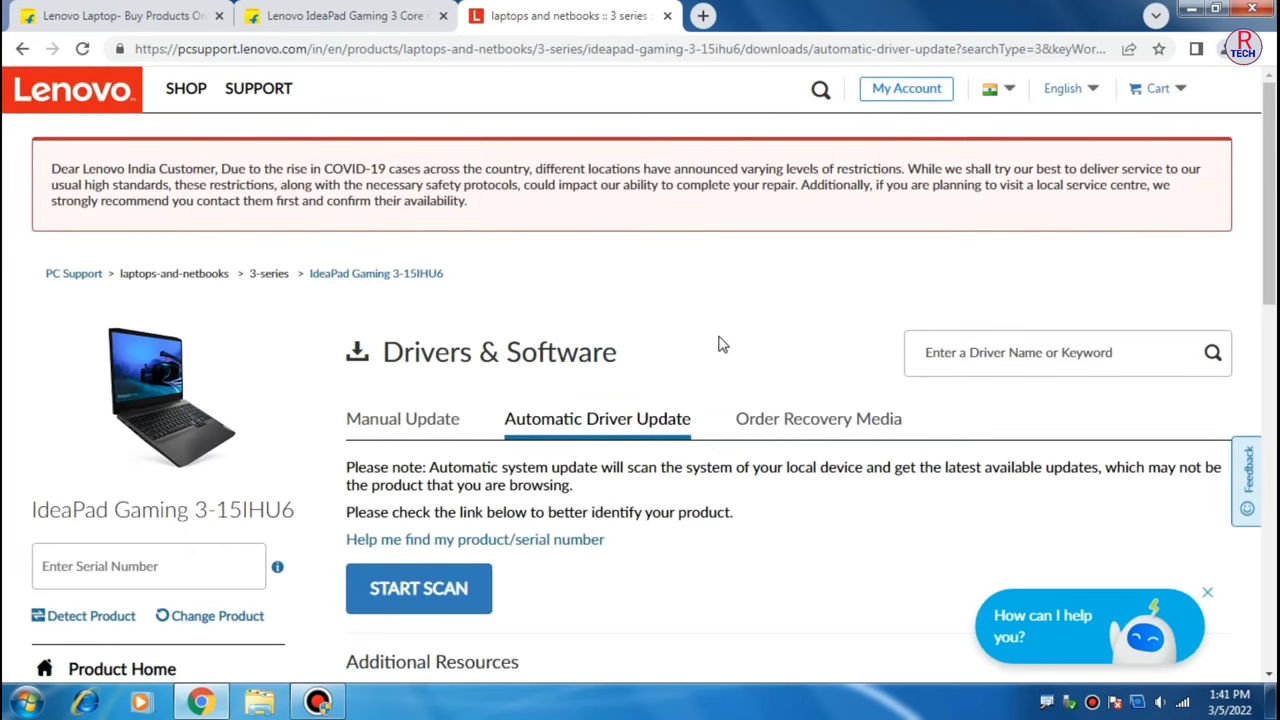
{"action": "scroll", "coordinate": [430, 255], "scroll_direction": "down", "scroll_amount": 2}
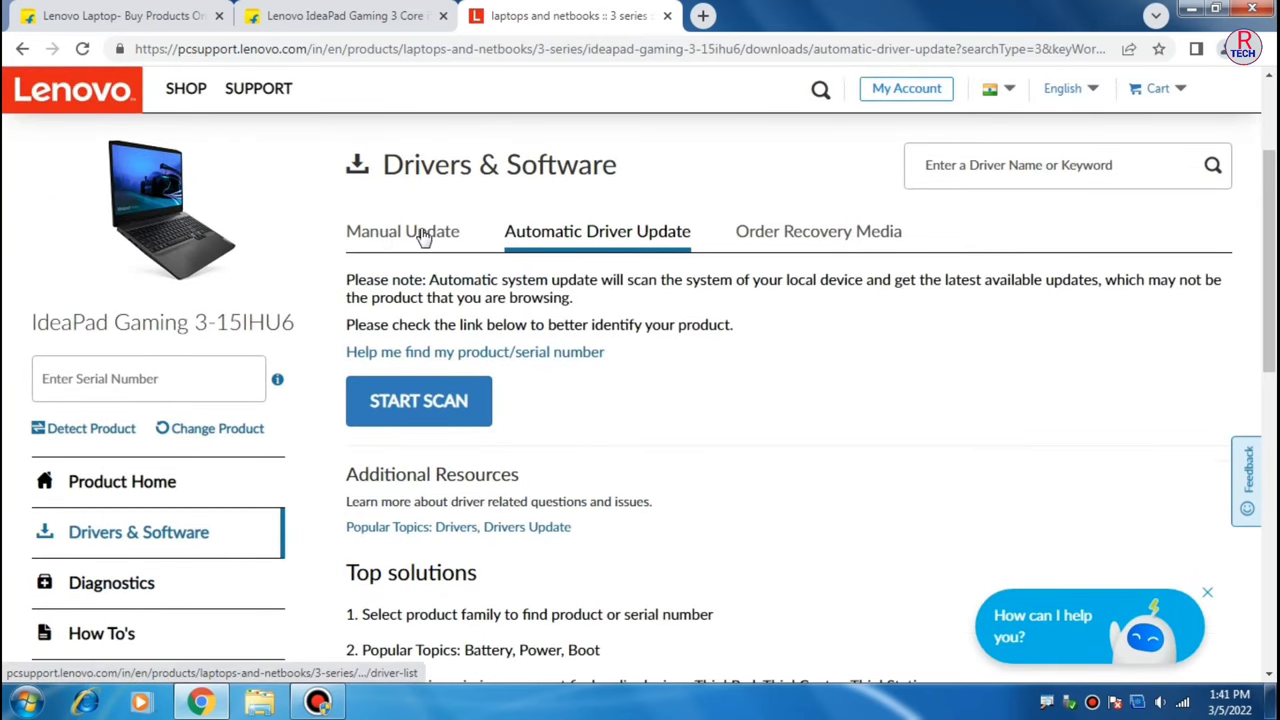
{"action": "left_click", "coordinate": [424, 235]}
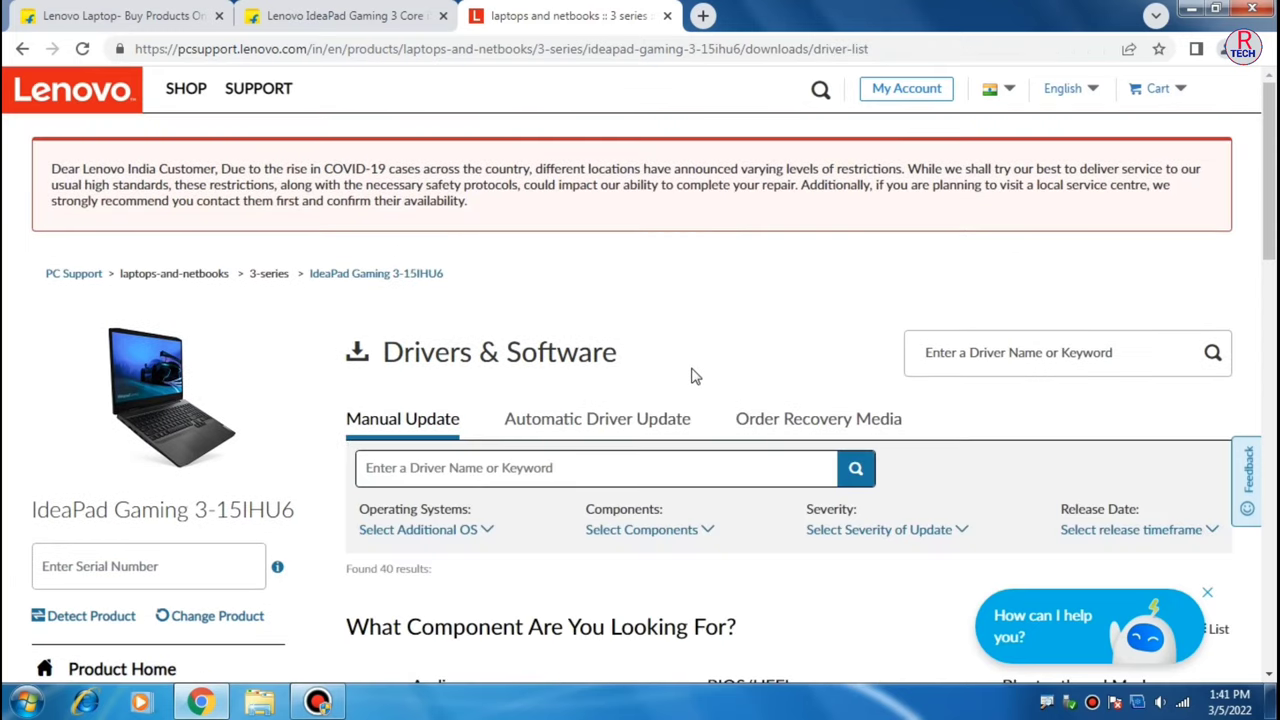
{"action": "scroll", "coordinate": [695, 376], "scroll_direction": "down", "scroll_amount": 4}
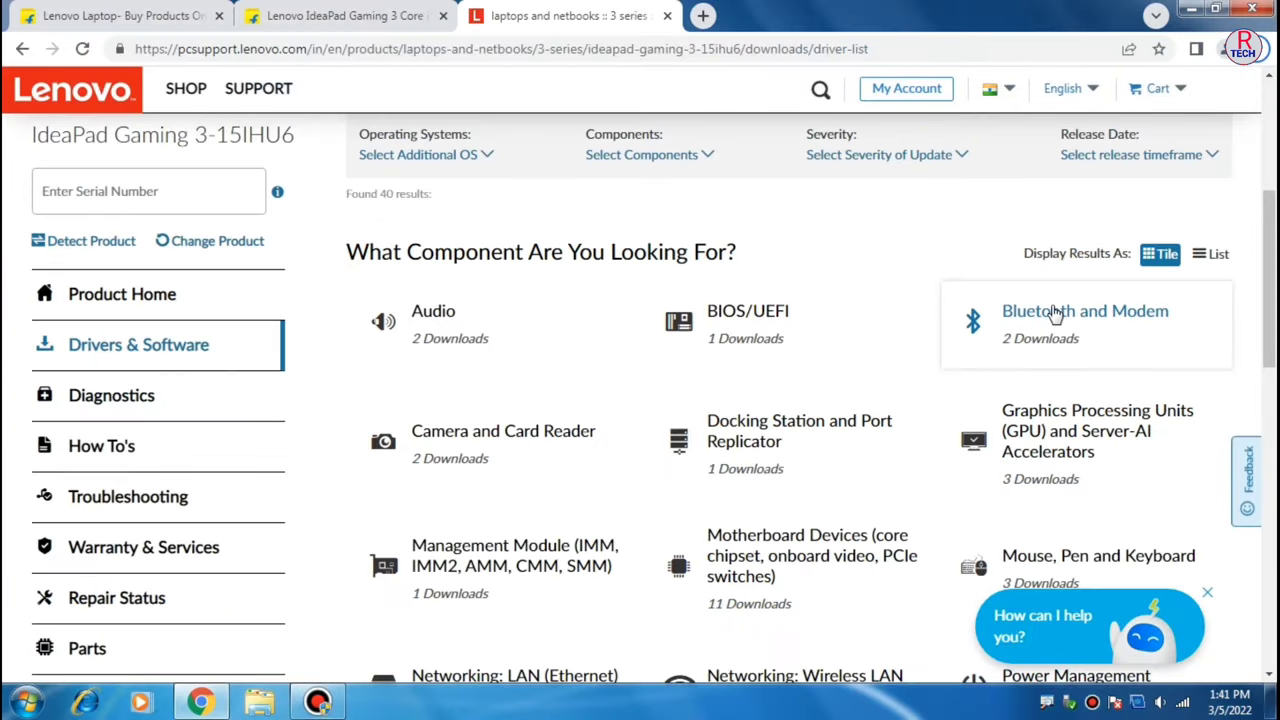
{"action": "left_click", "coordinate": [1055, 315]}
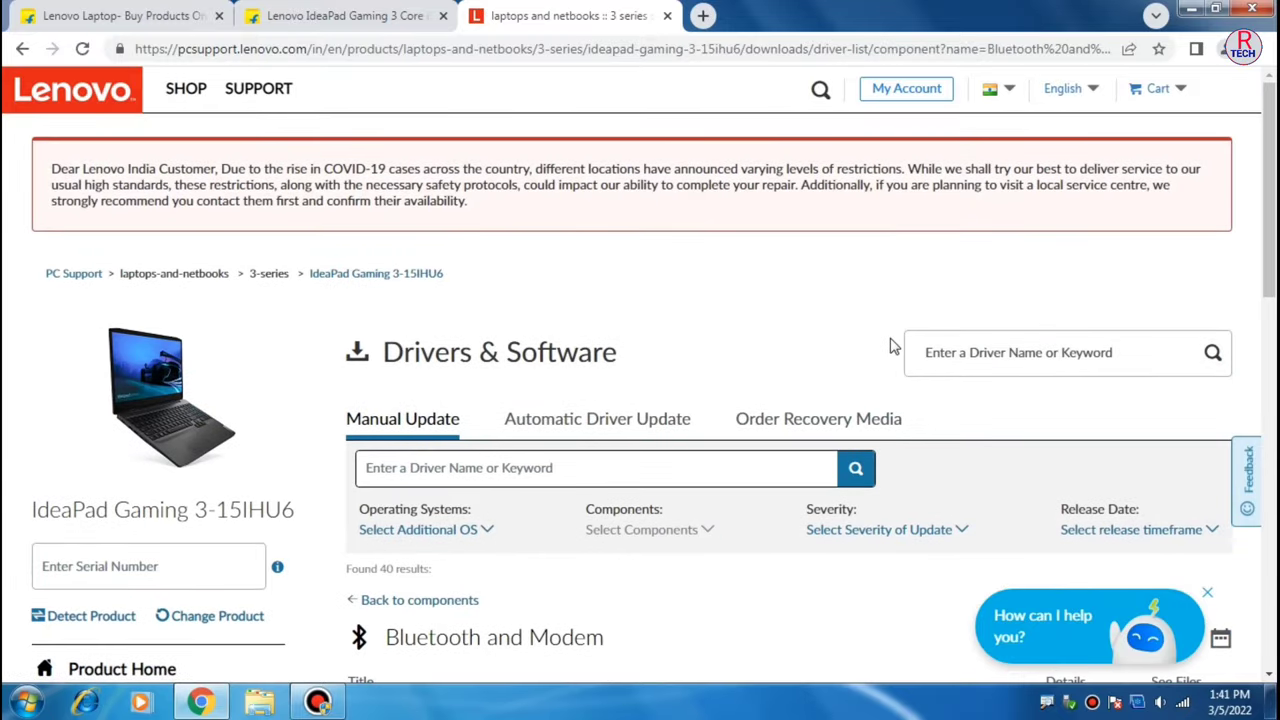
Step: Download the Intel Bluetooth Driver for Windows 10 (64-bit) for the IdeaPad Gaming 3-15IHU6
{"action": "scroll", "coordinate": [893, 345], "scroll_direction": "down", "scroll_amount": 2}
{"action": "scroll", "coordinate": [893, 345], "scroll_direction": "down", "scroll_amount": 2}
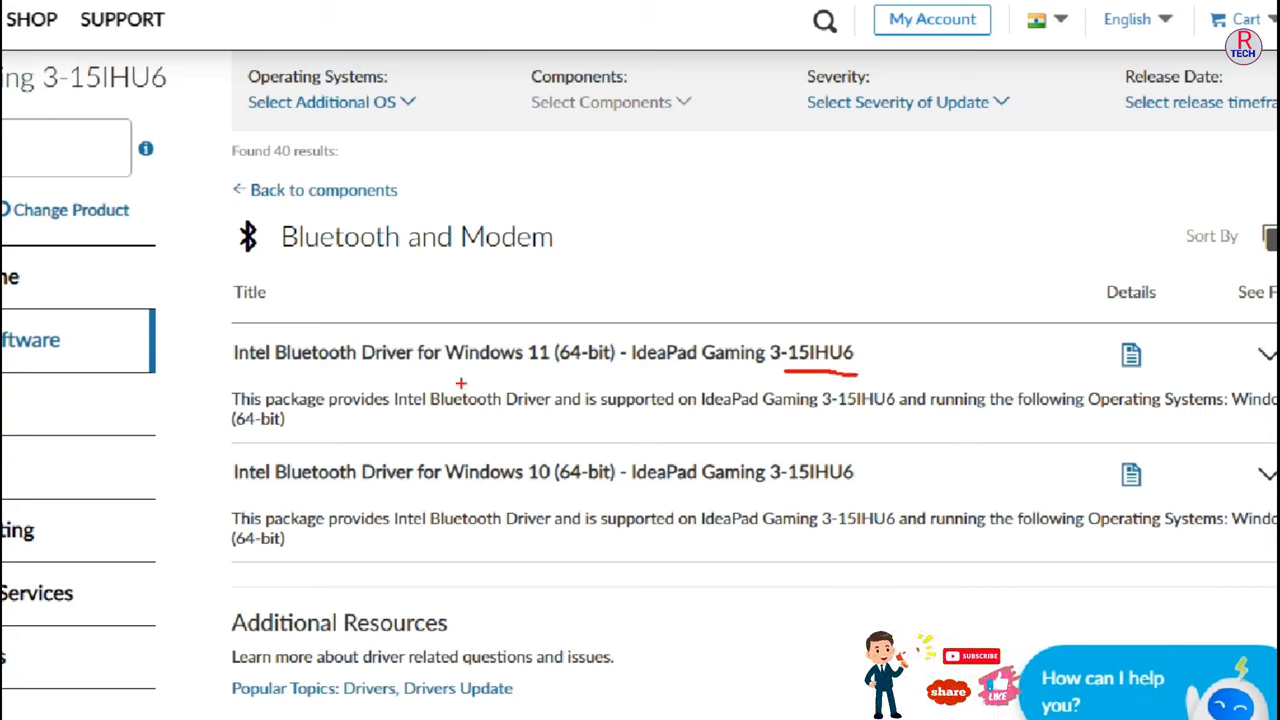
{"action": "left_click_drag", "start_coordinate": [460, 370], "coordinate": [608, 367]}
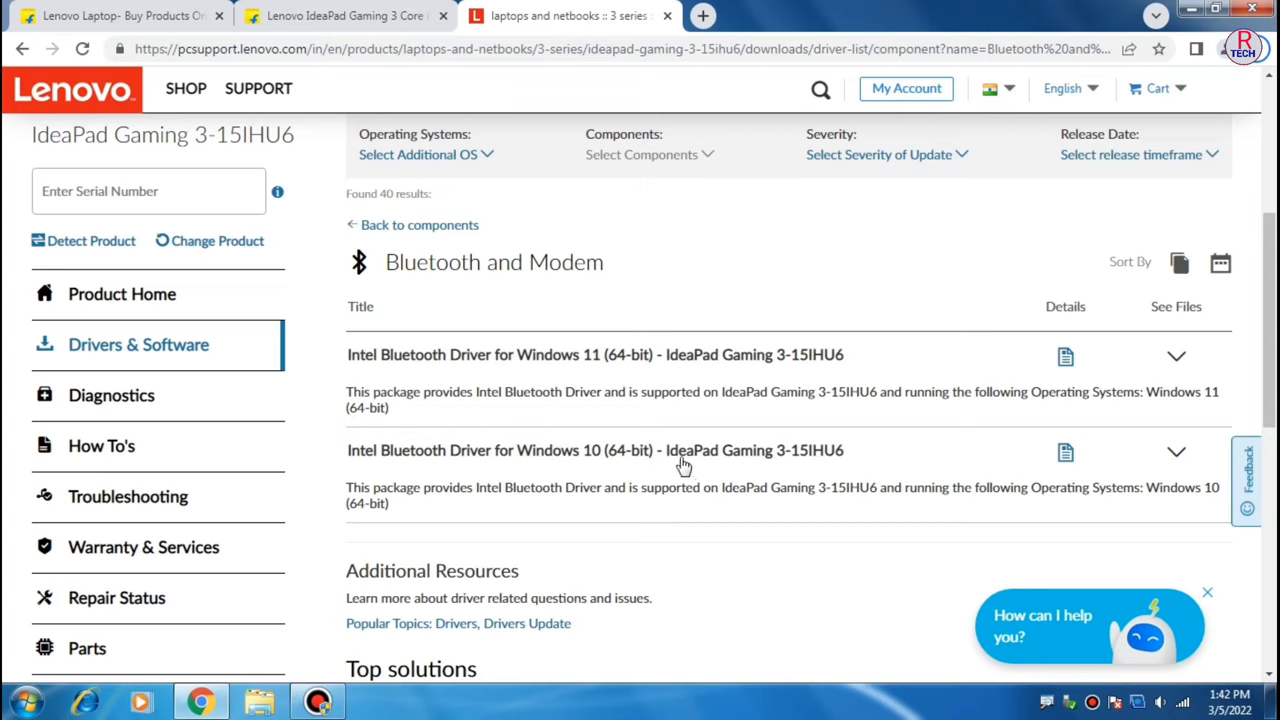
{"action": "left_click", "coordinate": [1176, 456]}
{"action": "scroll", "coordinate": [1176, 458], "scroll_direction": "down", "scroll_amount": 2}
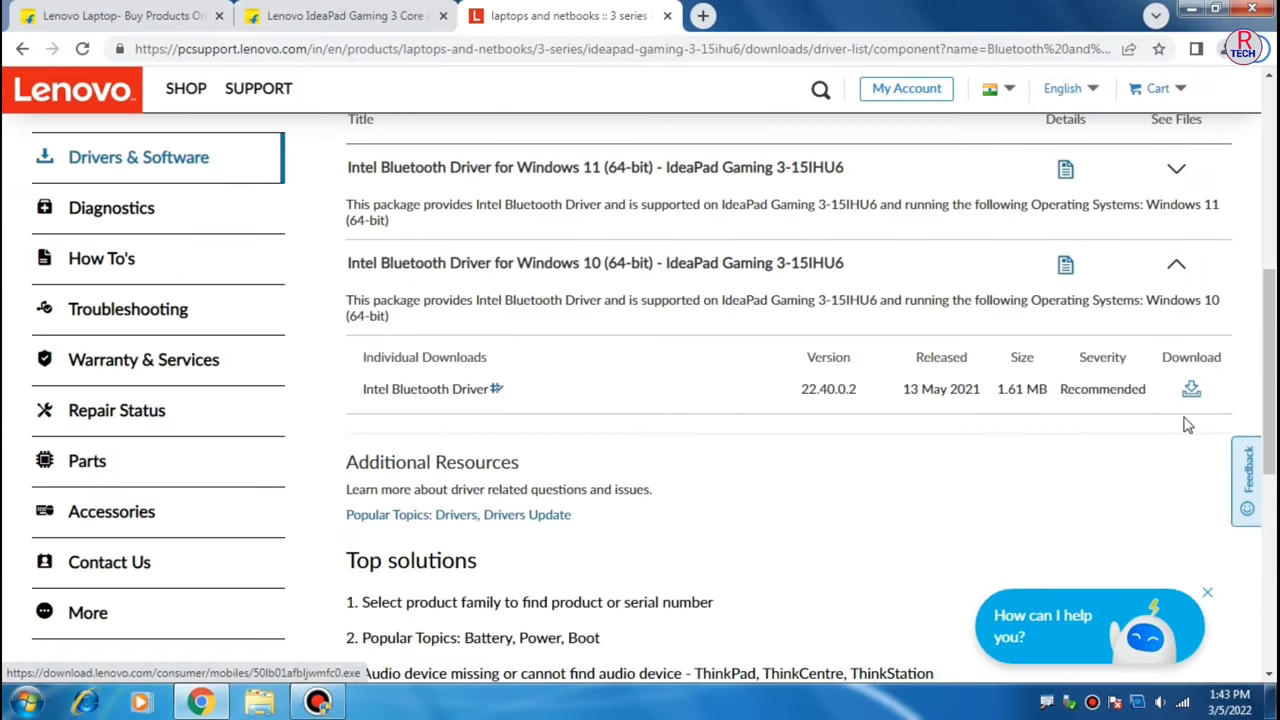
{"action": "left_click", "coordinate": [1192, 391]}
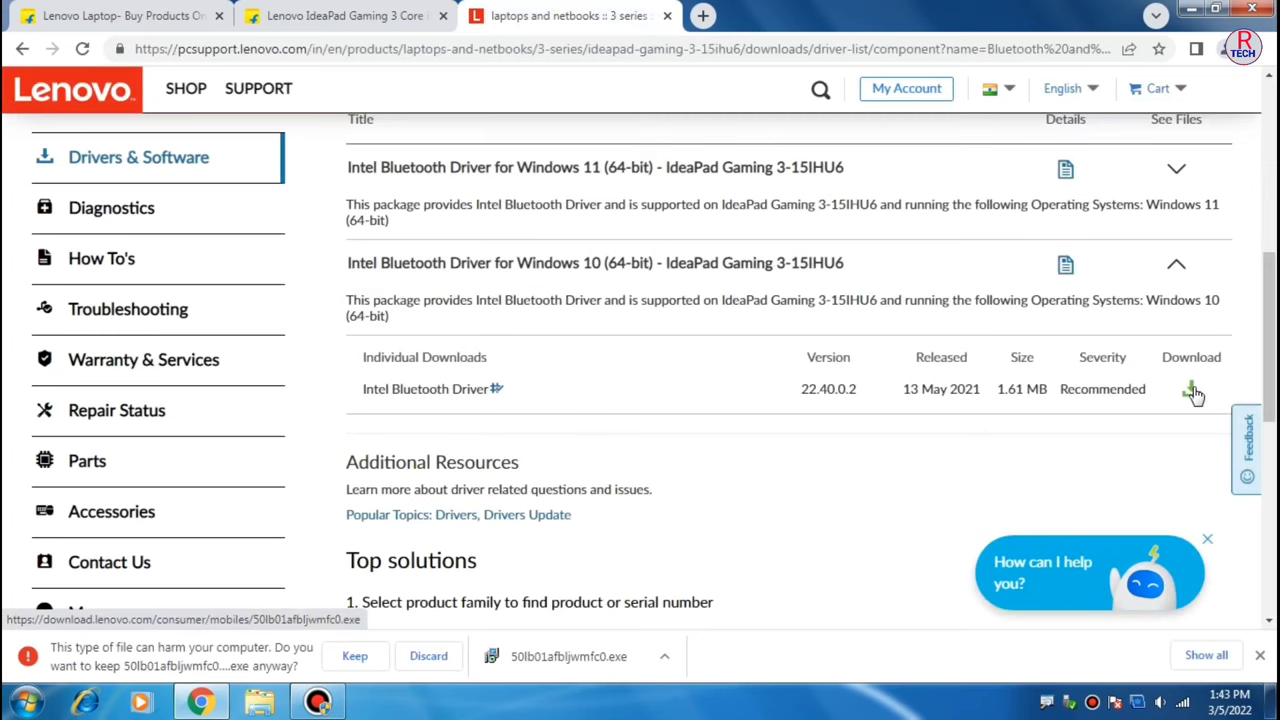
Step: Open the browser's downloads list and keep the flagged file 50lb01afbljwmfc0 (1).exe
{"action": "left_click", "coordinate": [1259, 52]}
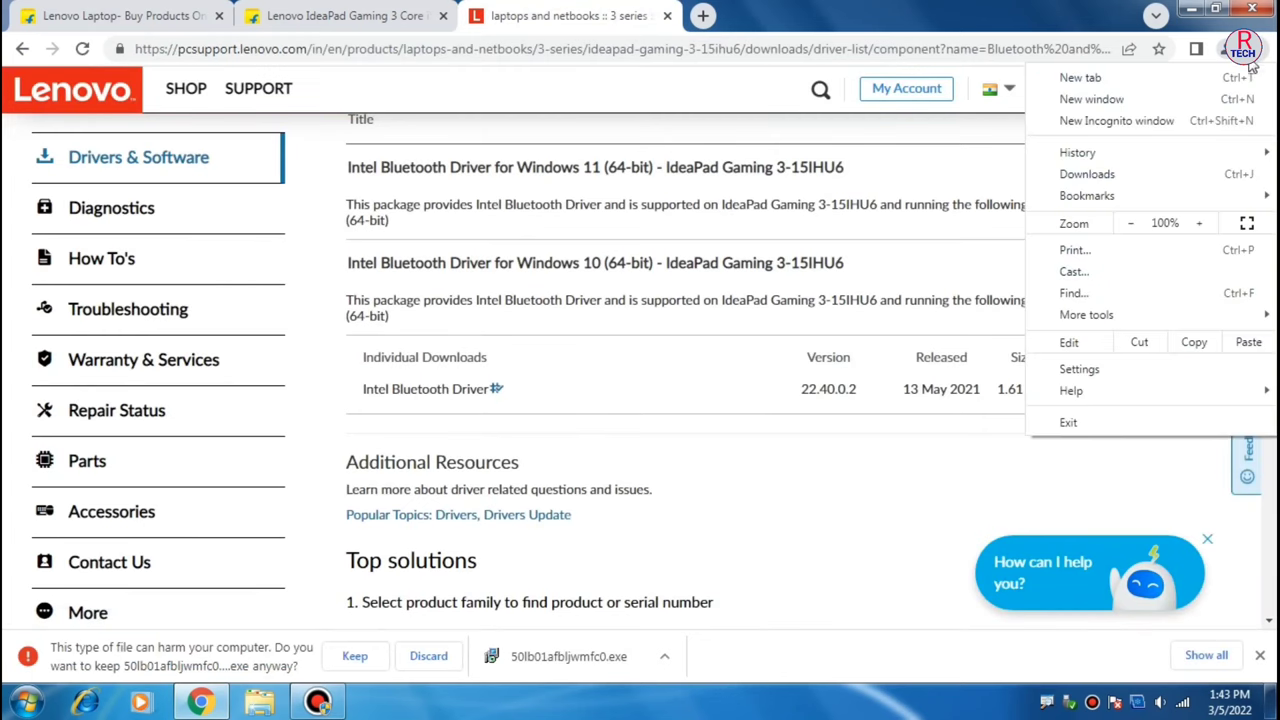
{"action": "left_click", "coordinate": [1087, 174]}
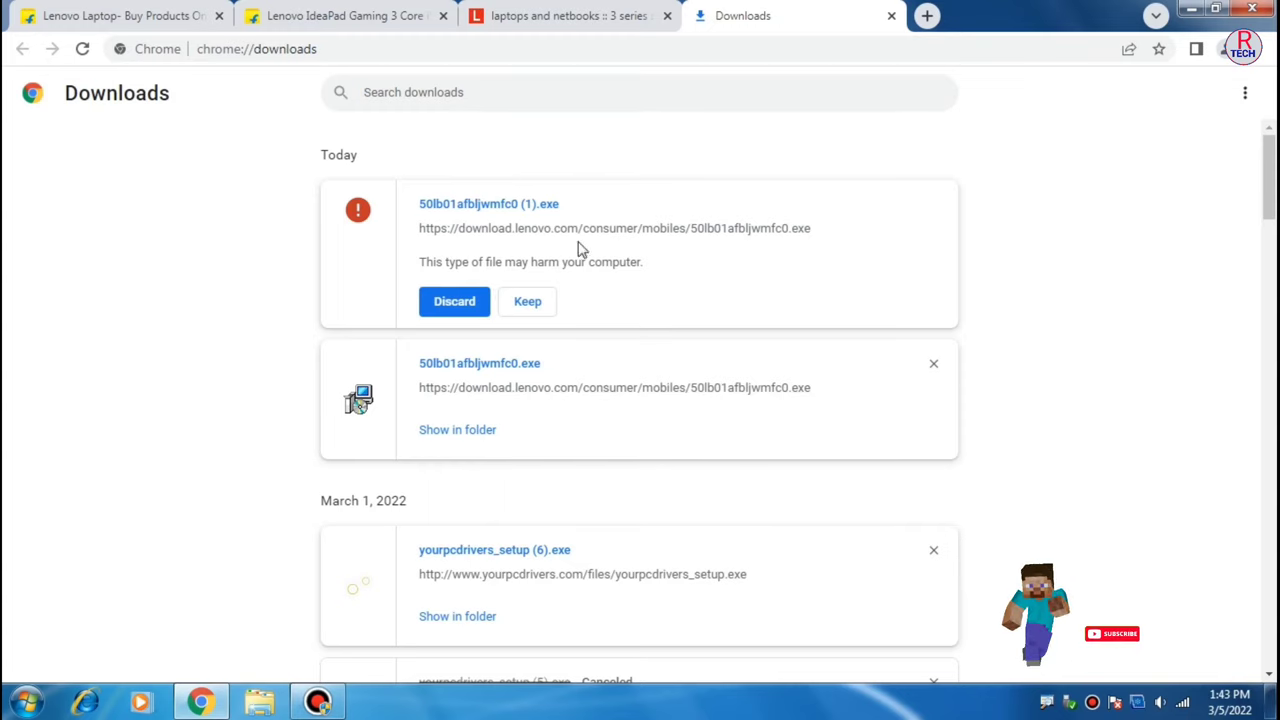
{"action": "left_click", "coordinate": [533, 306]}
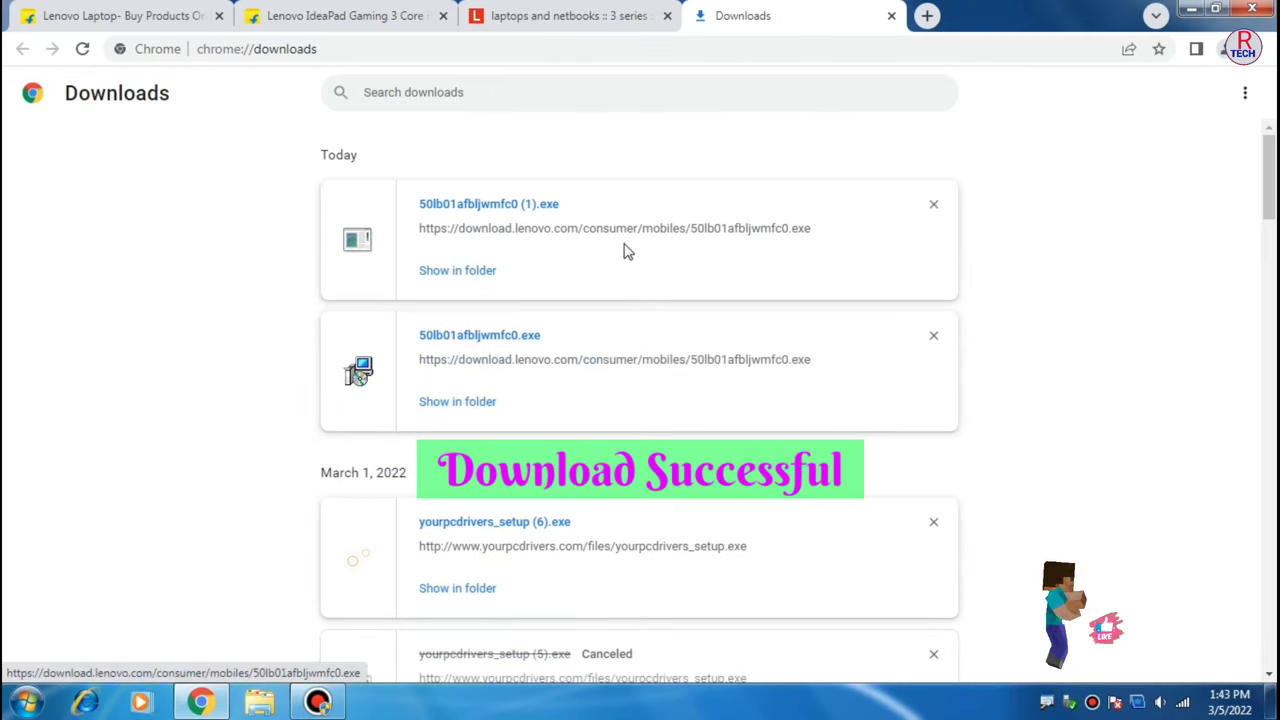
Step: Run the downloaded installer 50lb01afbljwmfc0 (1).exe with English as the setup language
{"action": "left_click", "coordinate": [515, 207]}
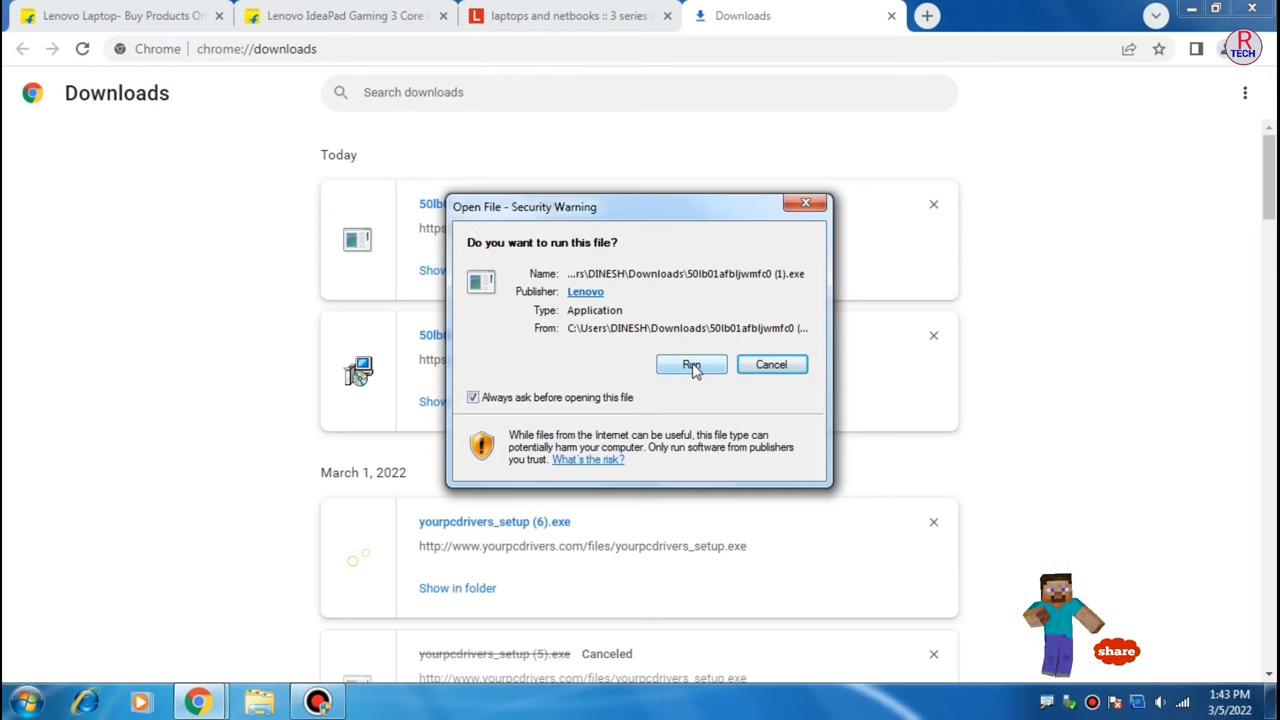
{"action": "left_click", "coordinate": [692, 366]}
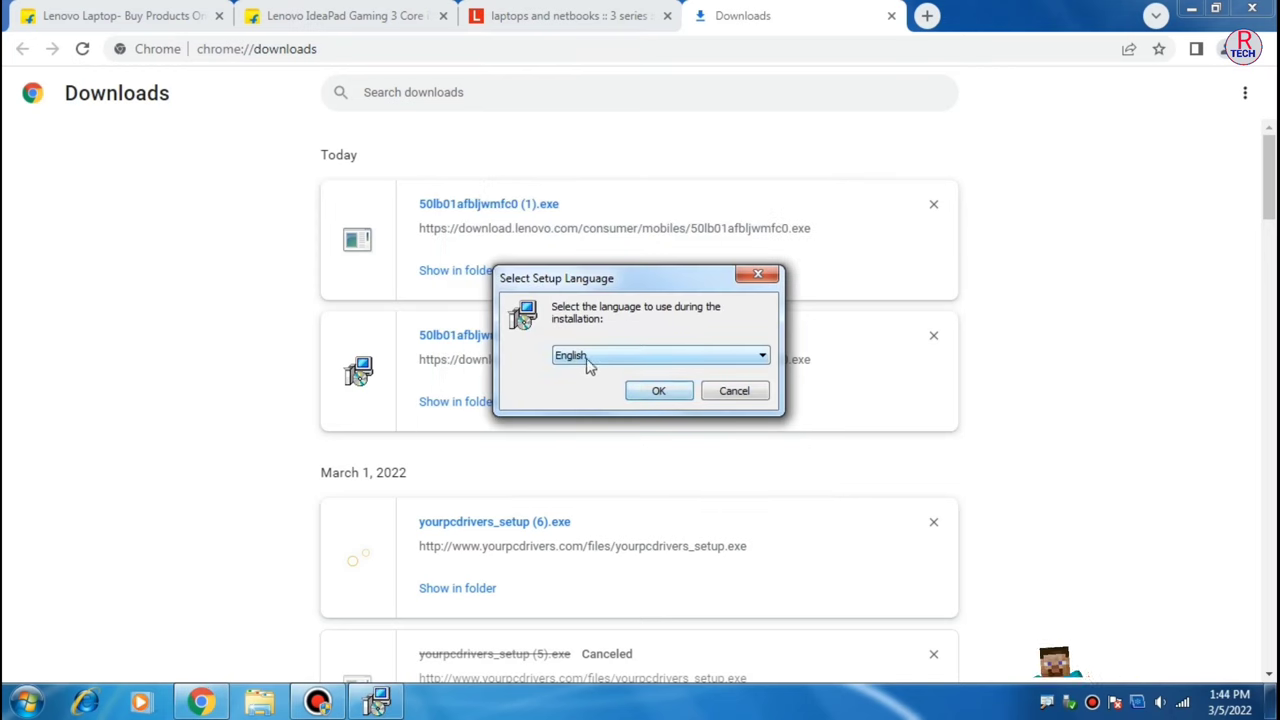
{"action": "left_click", "coordinate": [660, 392]}
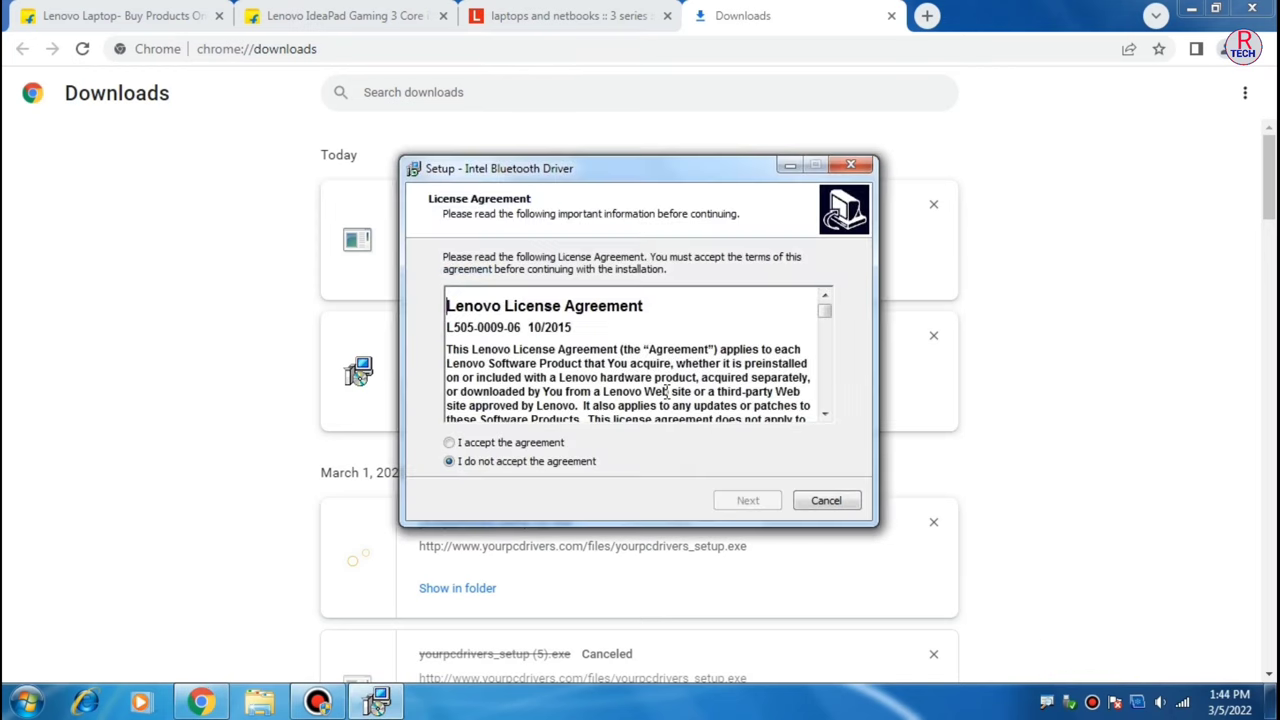
Step: Accept the license agreement, install the Intel Bluetooth Driver with the Install option and close the setup
{"action": "left_click", "coordinate": [452, 444]}
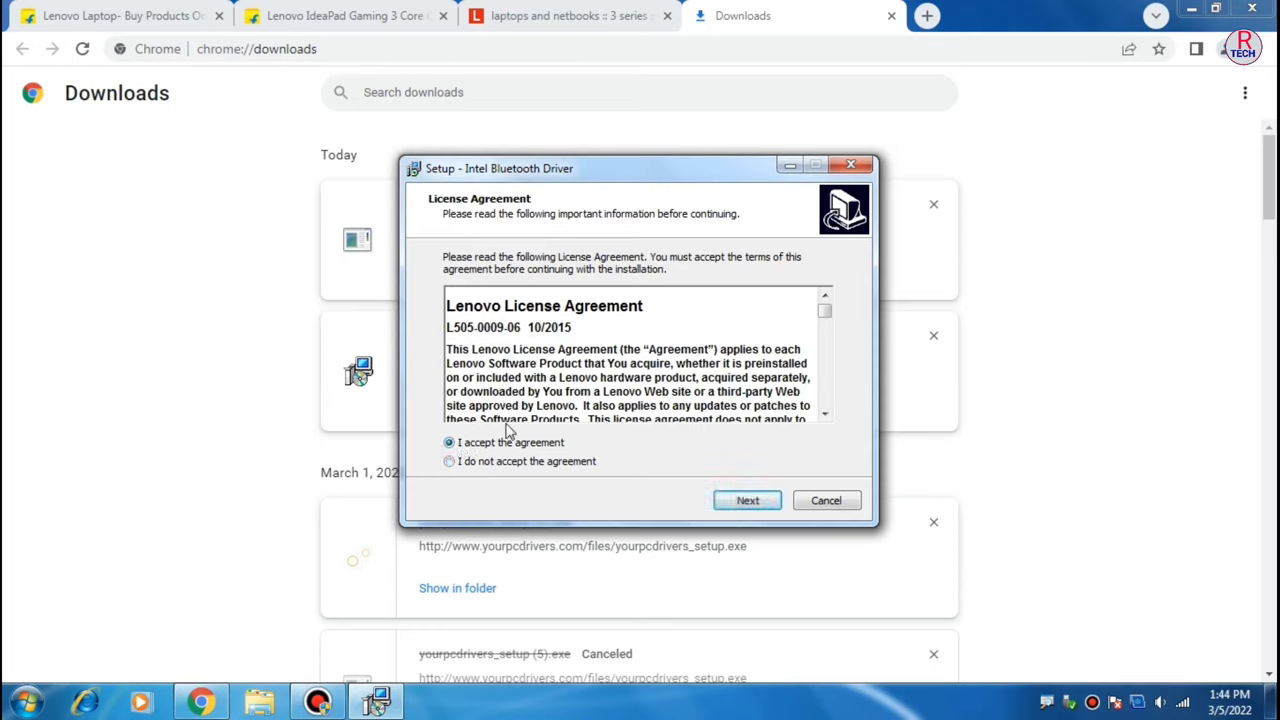
{"action": "left_click", "coordinate": [750, 502]}
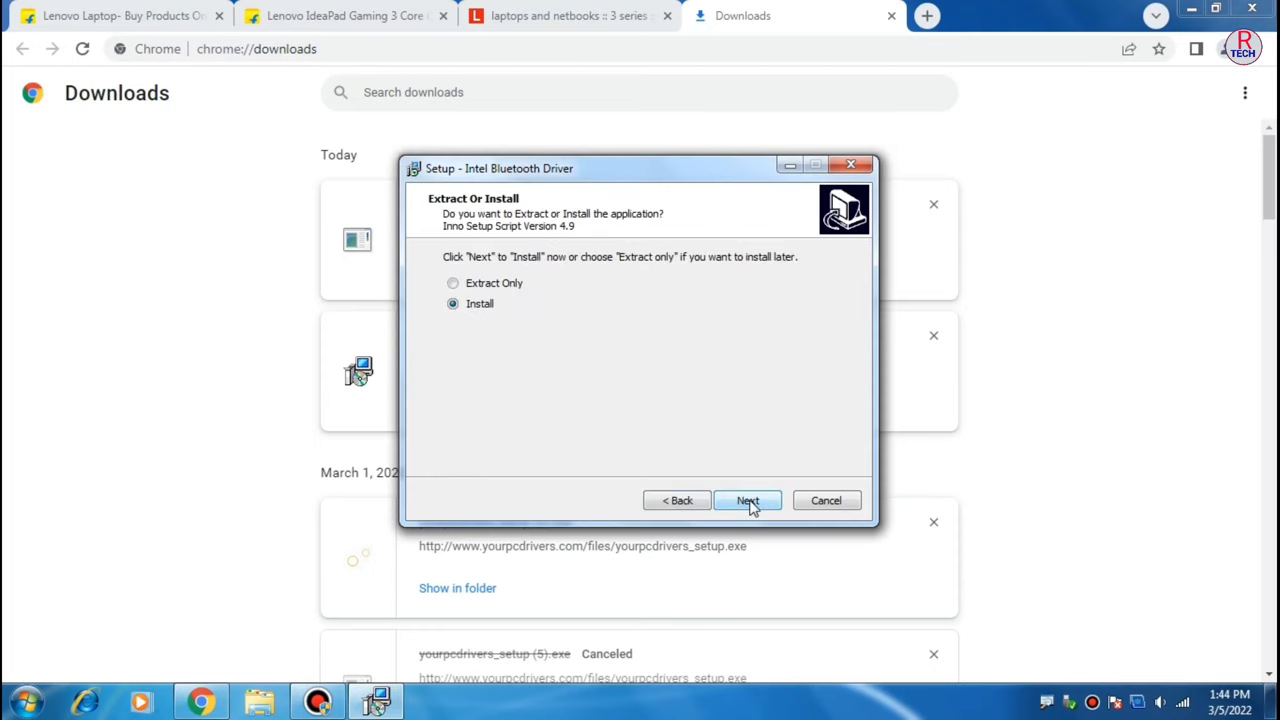
{"action": "left_click", "coordinate": [466, 310]}
{"action": "left_click", "coordinate": [750, 506]}
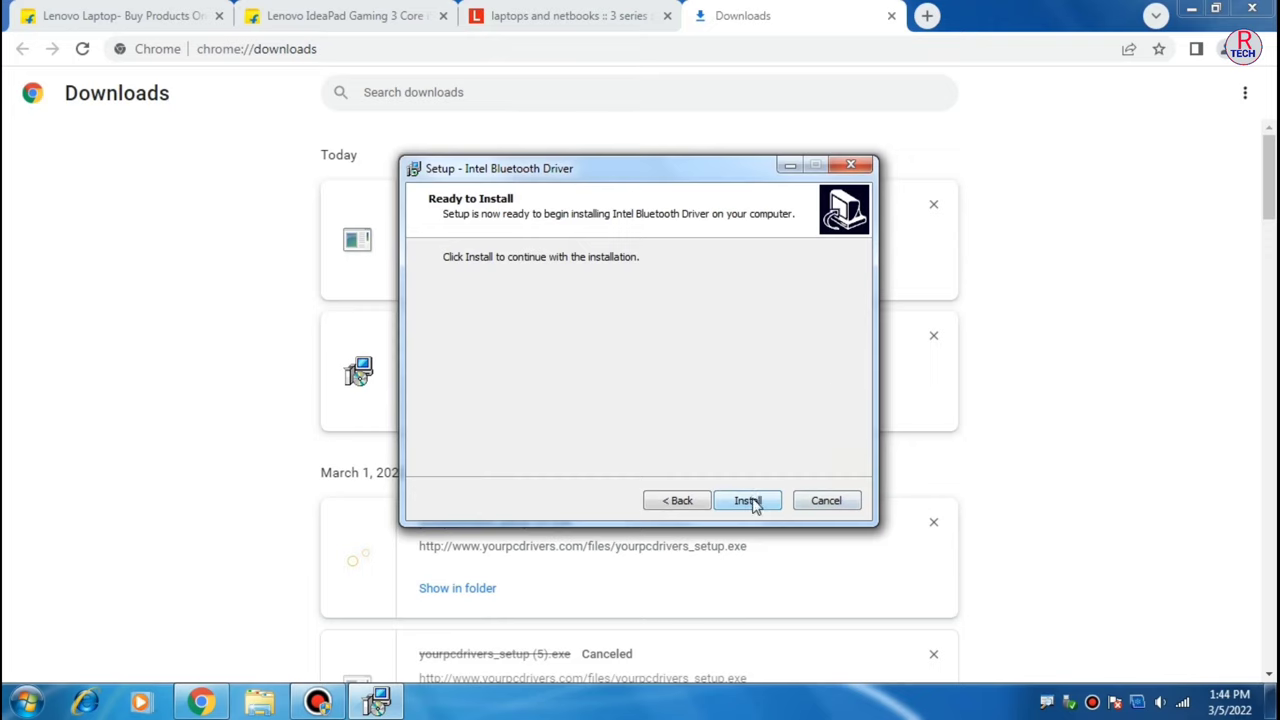
{"action": "left_click", "coordinate": [750, 501]}
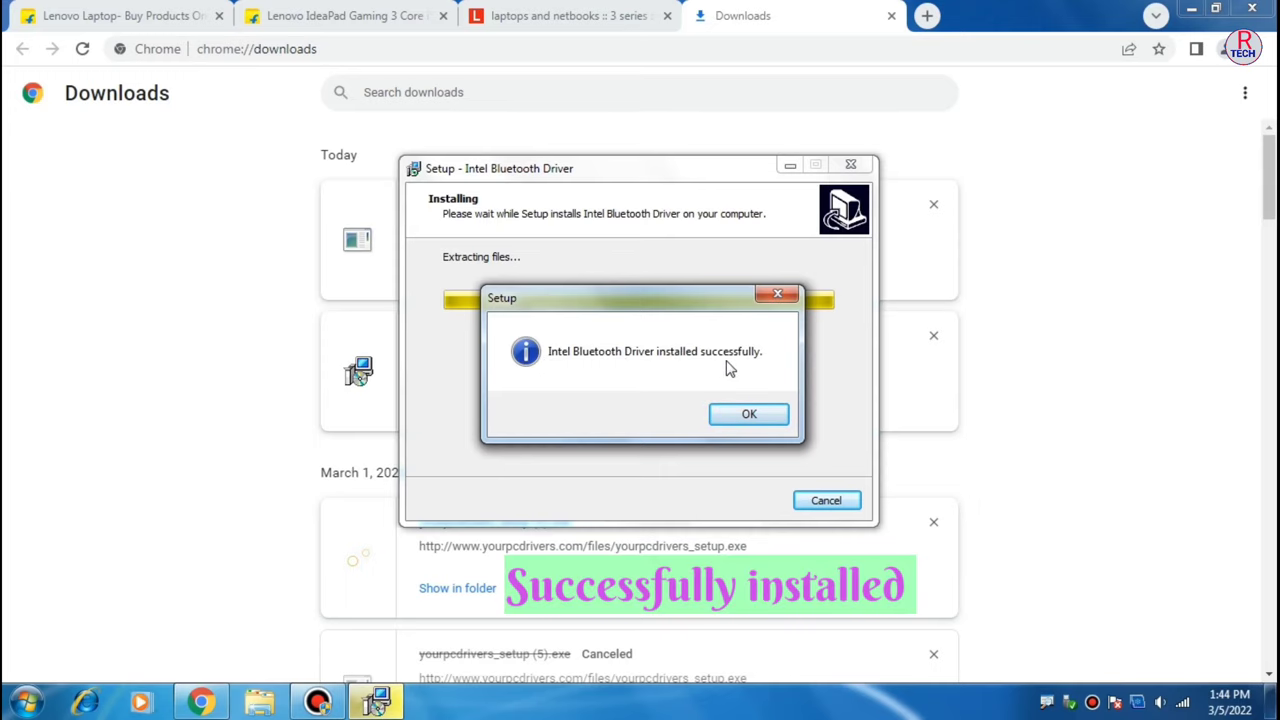
{"action": "left_click", "coordinate": [752, 420]}
{"action": "left_click", "coordinate": [752, 506]}
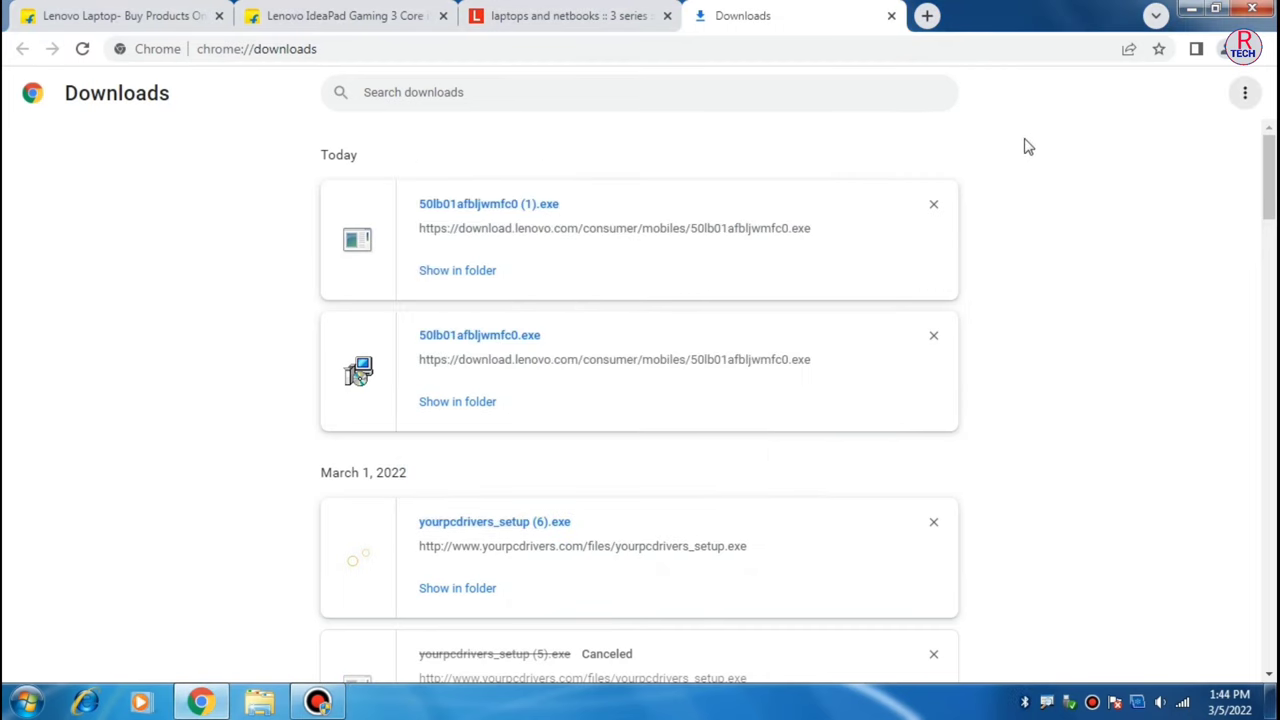
Step: Minimize the browser, open Device Manager from the Computer properties and expand Bluetooth Radios to check the installed devices
{"action": "left_click", "coordinate": [1191, 12]}
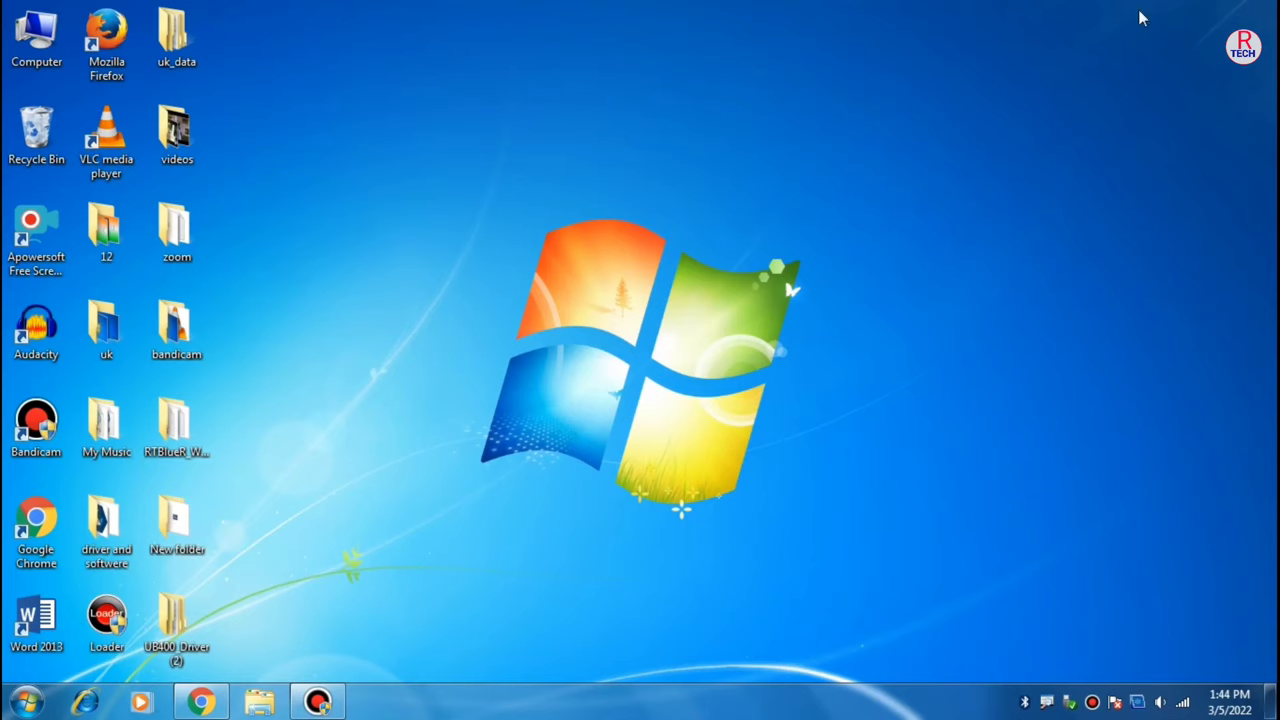
{"action": "right_click", "coordinate": [36, 60]}
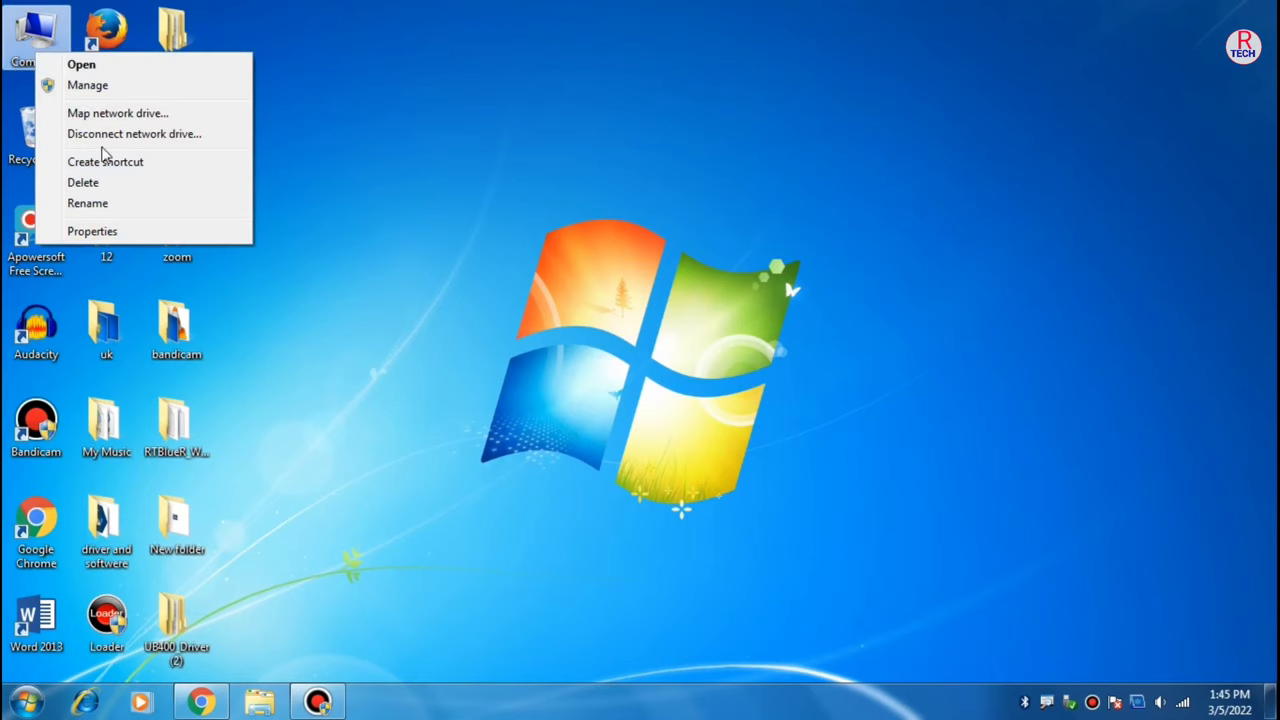
{"action": "left_click", "coordinate": [106, 230]}
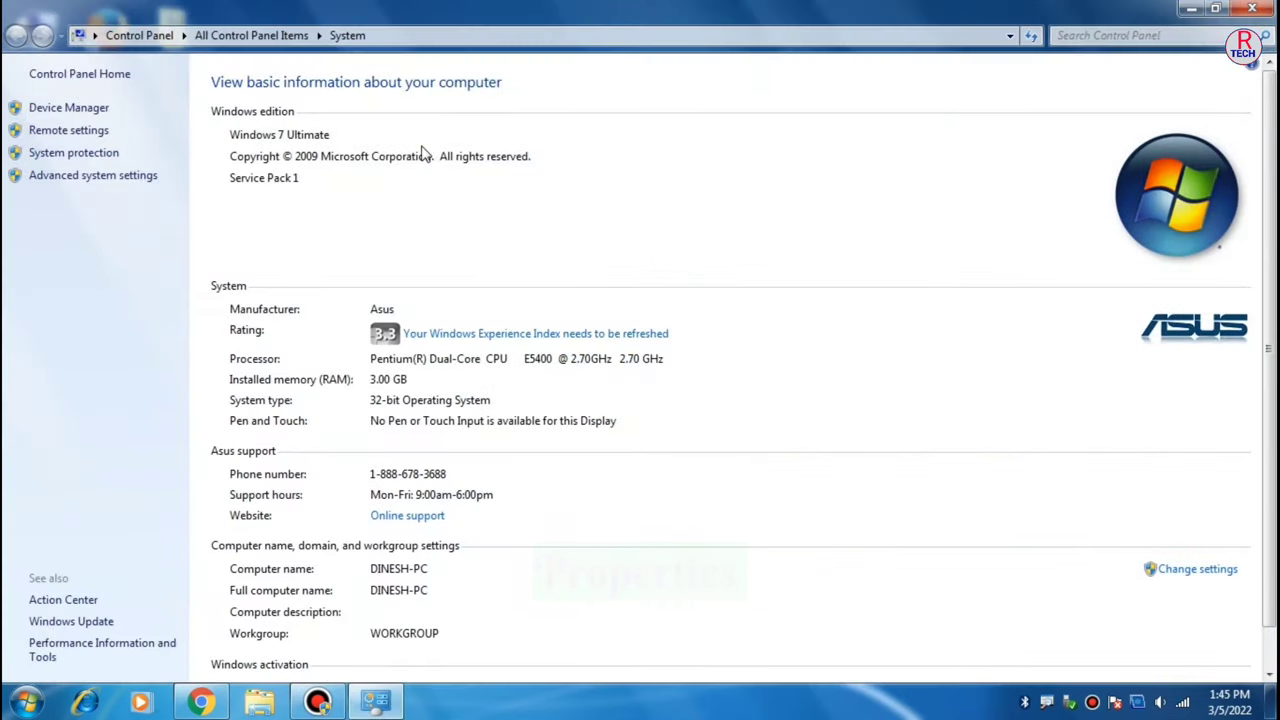
{"action": "left_click", "coordinate": [80, 110]}
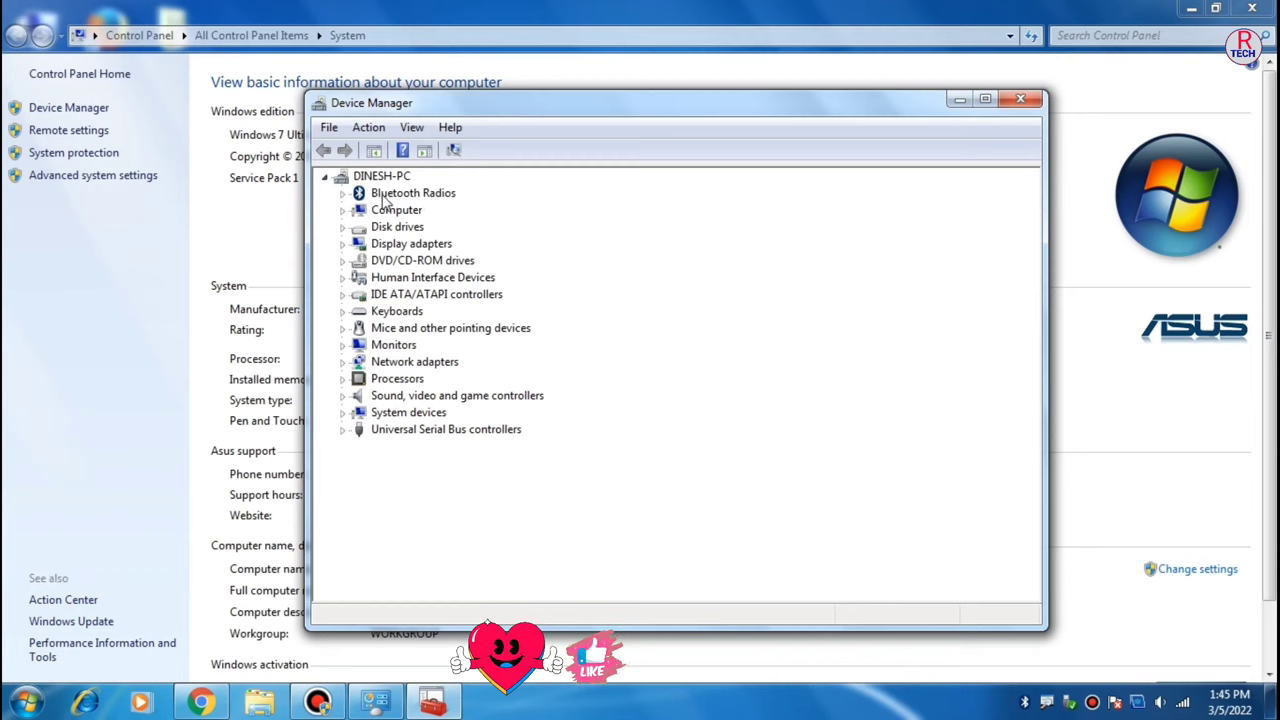
{"action": "double_click", "coordinate": [403, 198]}
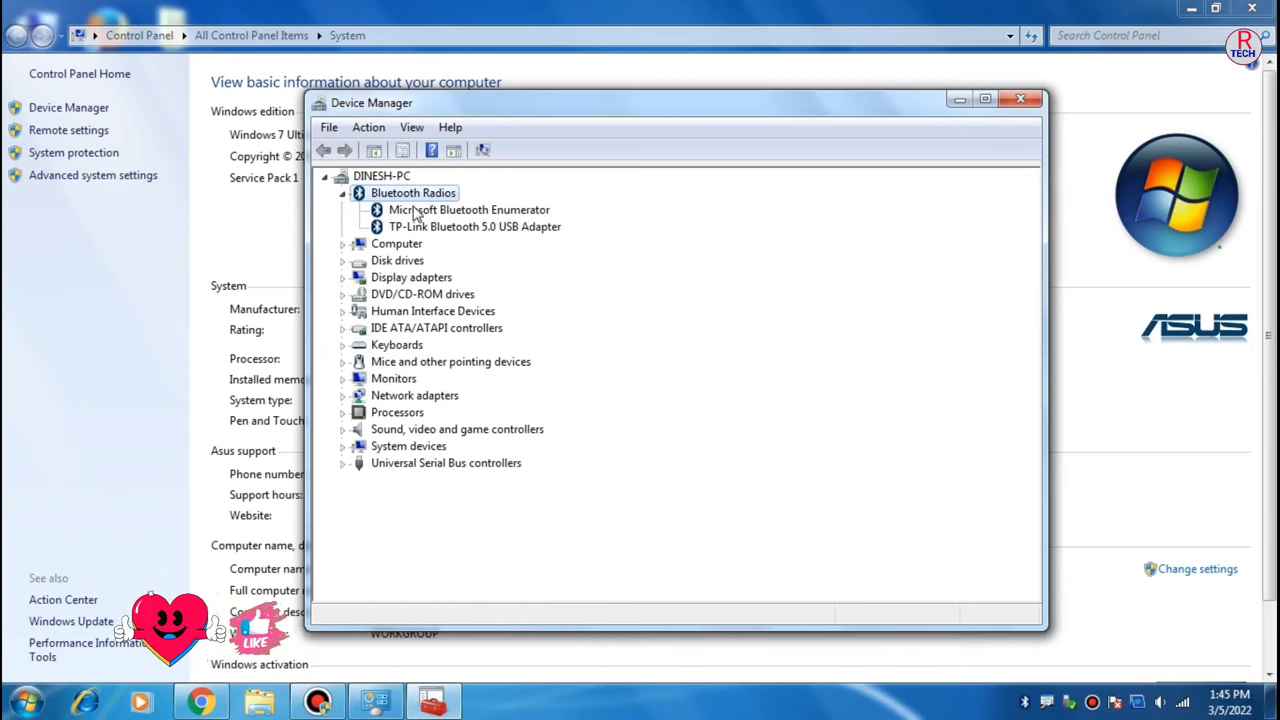